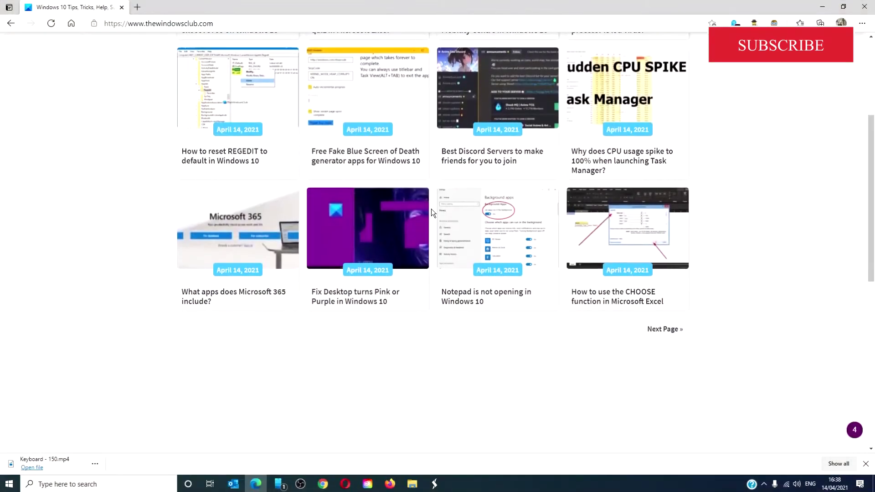
{"action": "scroll", "coordinate": [431, 213], "scroll_direction": "down", "scroll_amount": 2}
{"action": "scroll", "coordinate": [431, 214], "scroll_direction": "down", "scroll_amount": 2}
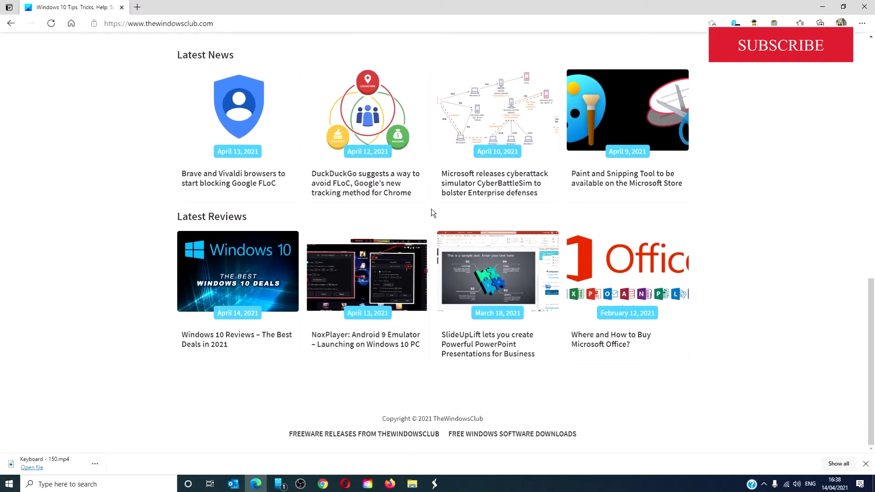
{"action": "scroll", "coordinate": [431, 213], "scroll_direction": "up", "scroll_amount": 1}
{"action": "scroll", "coordinate": [431, 213], "scroll_direction": "up", "scroll_amount": 2}
{"action": "scroll", "coordinate": [431, 214], "scroll_direction": "up", "scroll_amount": 3}
{"action": "scroll", "coordinate": [431, 213], "scroll_direction": "up", "scroll_amount": 2}
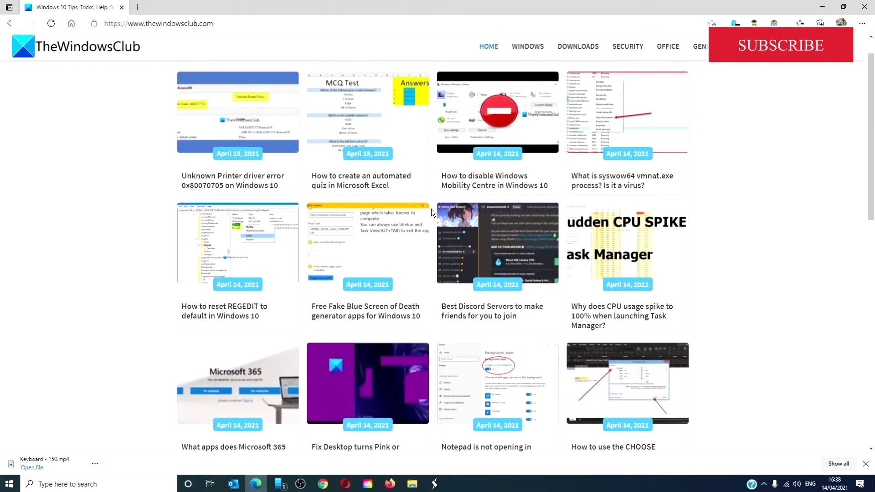
{"action": "scroll", "coordinate": [431, 214], "scroll_direction": "up", "scroll_amount": 1}
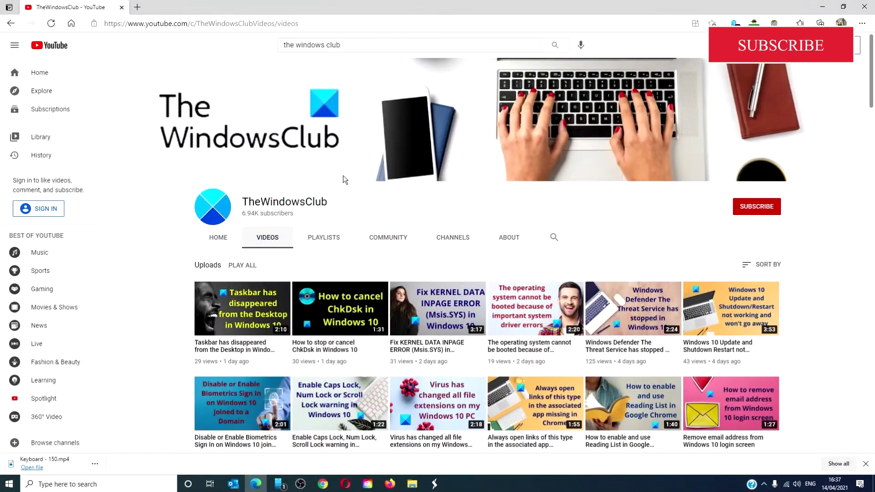
{"action": "scroll", "coordinate": [343, 176], "scroll_direction": "down", "scroll_amount": 2}
{"action": "scroll", "coordinate": [343, 176], "scroll_direction": "down", "scroll_amount": 2}
{"action": "scroll", "coordinate": [343, 176], "scroll_direction": "down", "scroll_amount": 2}
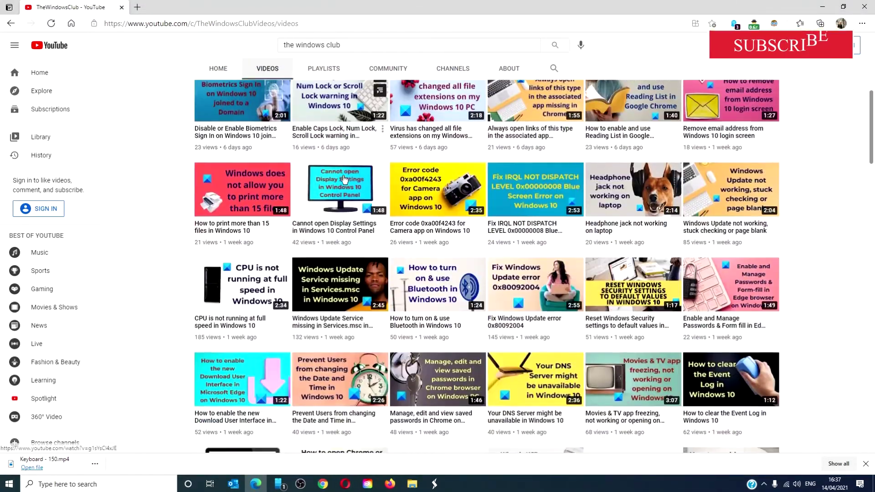
{"action": "scroll", "coordinate": [344, 176], "scroll_direction": "down", "scroll_amount": 2}
{"action": "scroll", "coordinate": [344, 178], "scroll_direction": "down", "scroll_amount": 2}
{"action": "scroll", "coordinate": [343, 178], "scroll_direction": "down", "scroll_amount": 3}
{"action": "scroll", "coordinate": [344, 178], "scroll_direction": "down", "scroll_amount": 2}
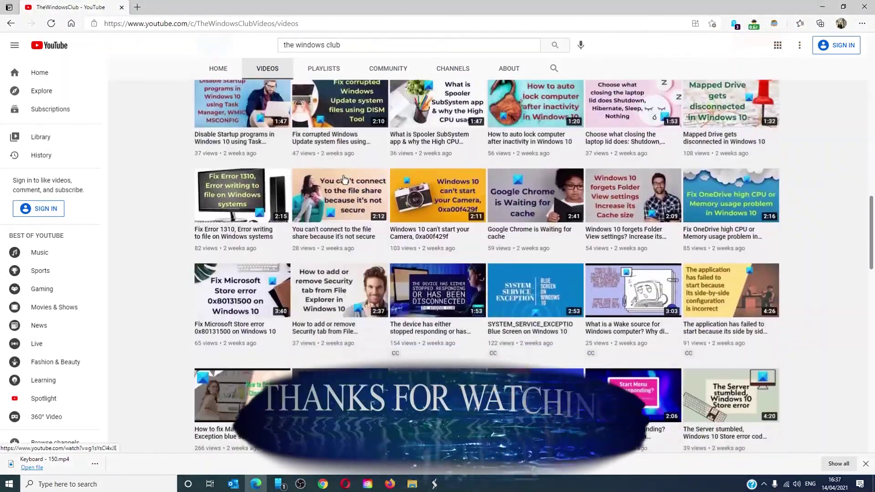
{"action": "scroll", "coordinate": [343, 179], "scroll_direction": "up", "scroll_amount": 2}
{"action": "scroll", "coordinate": [343, 179], "scroll_direction": "up", "scroll_amount": 2}
{"action": "scroll", "coordinate": [343, 179], "scroll_direction": "up", "scroll_amount": 2}
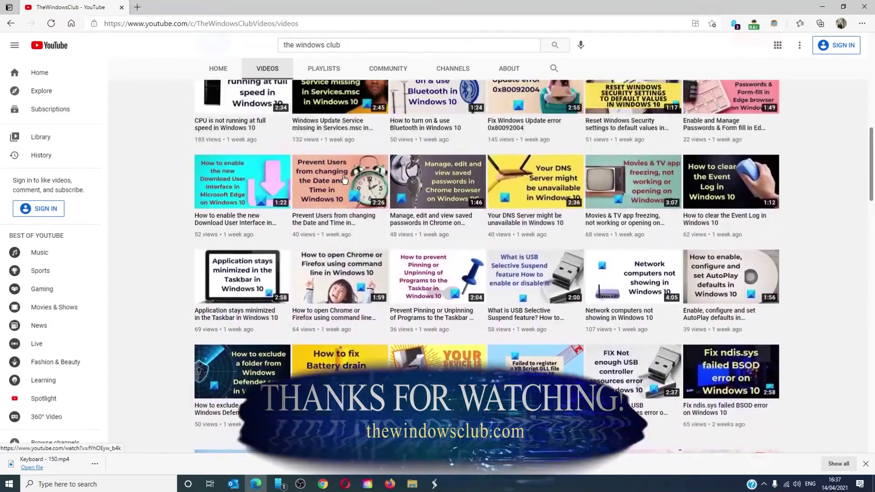
{"action": "scroll", "coordinate": [343, 179], "scroll_direction": "up", "scroll_amount": 2}
{"action": "scroll", "coordinate": [343, 178], "scroll_direction": "up", "scroll_amount": 2}
{"action": "scroll", "coordinate": [344, 178], "scroll_direction": "up", "scroll_amount": 1}
{"action": "scroll", "coordinate": [344, 179], "scroll_direction": "up", "scroll_amount": 2}
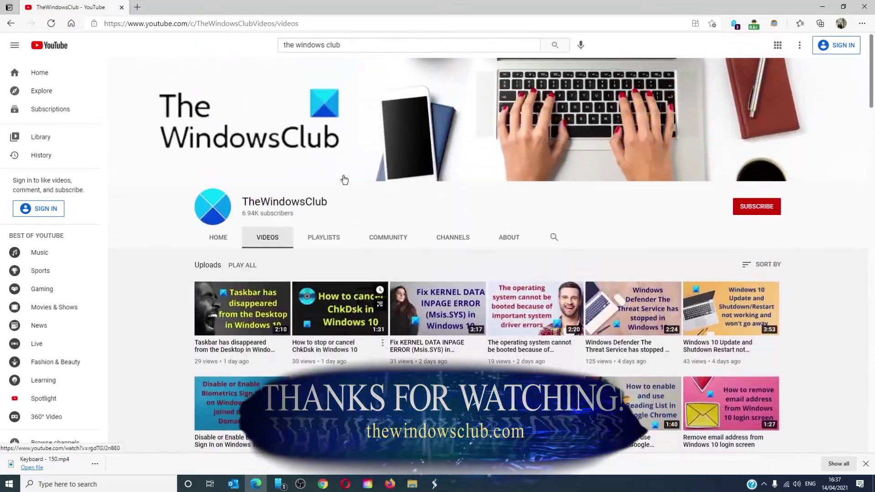